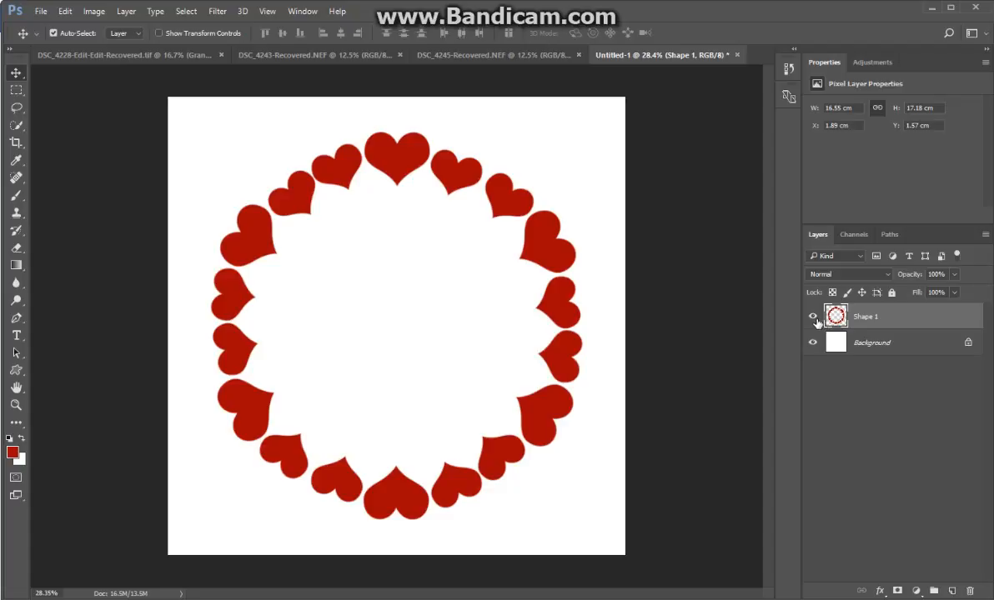
Step: Hide the Shape 1 layer and set the Custom Shape tool to the heart shape
left_click(811, 317)
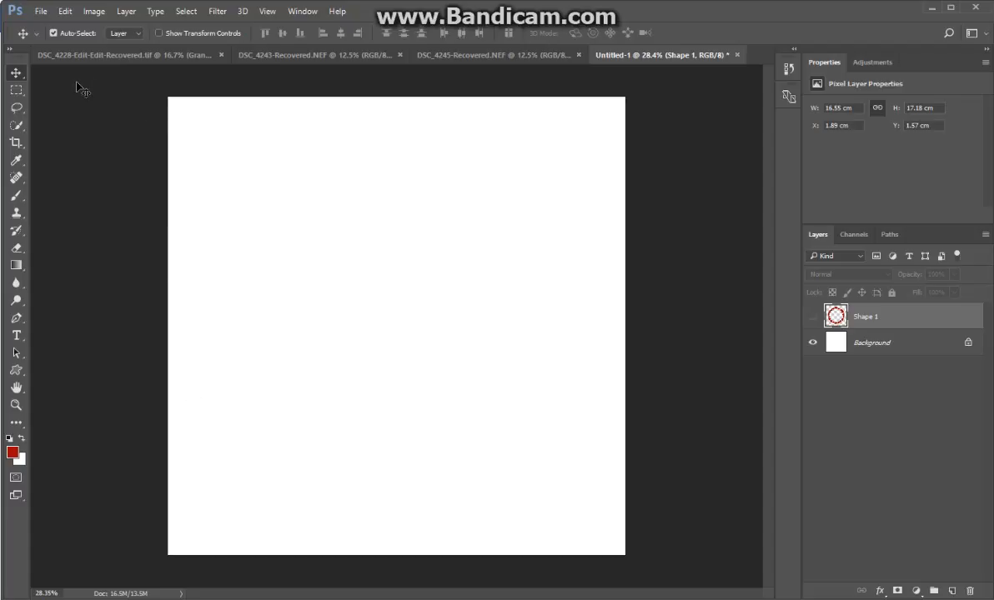
left_click(18, 373)
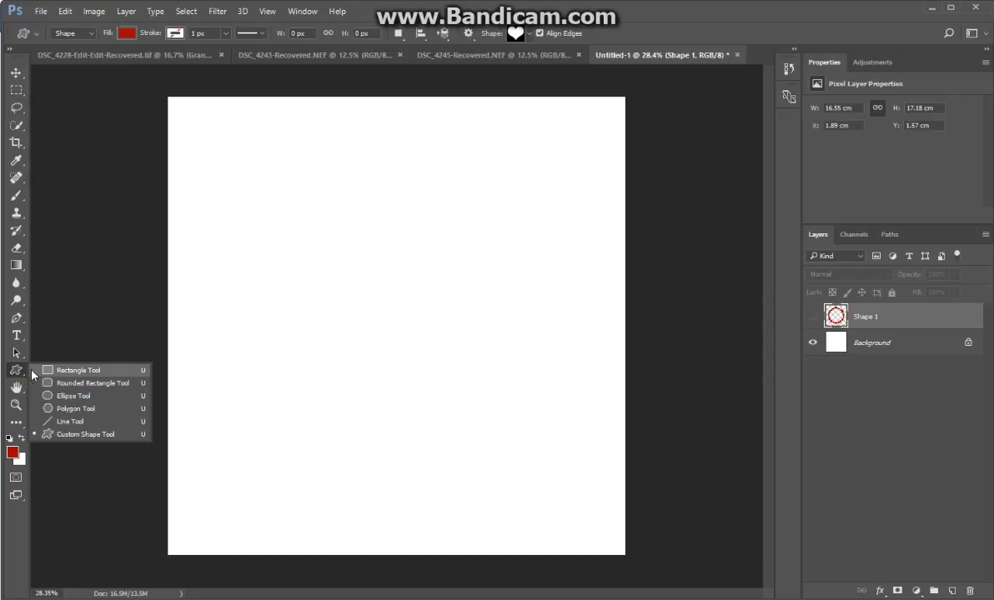
left_click(50, 434)
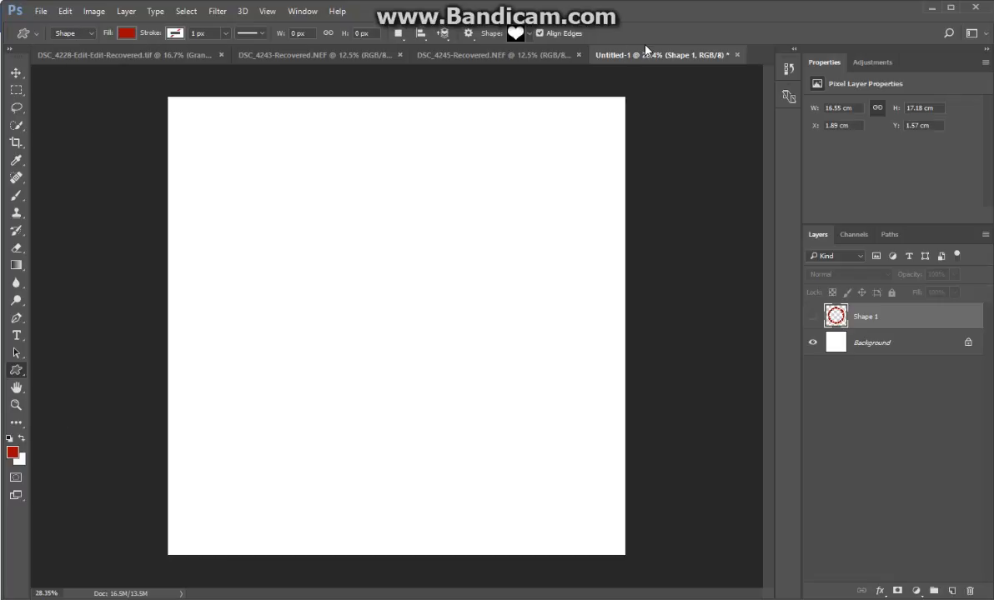
left_click(531, 33)
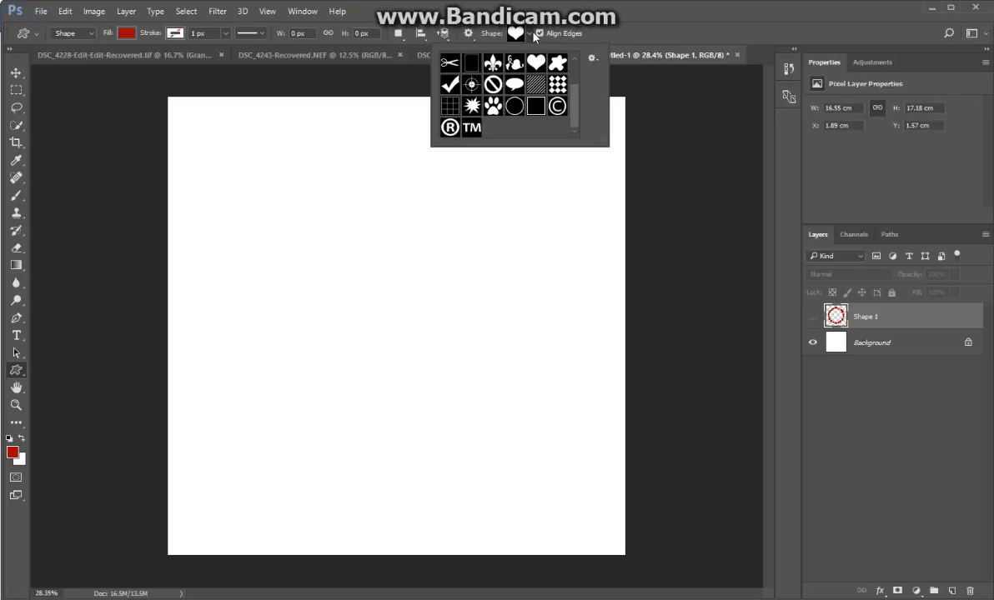
left_click(536, 63)
left_click(666, 145)
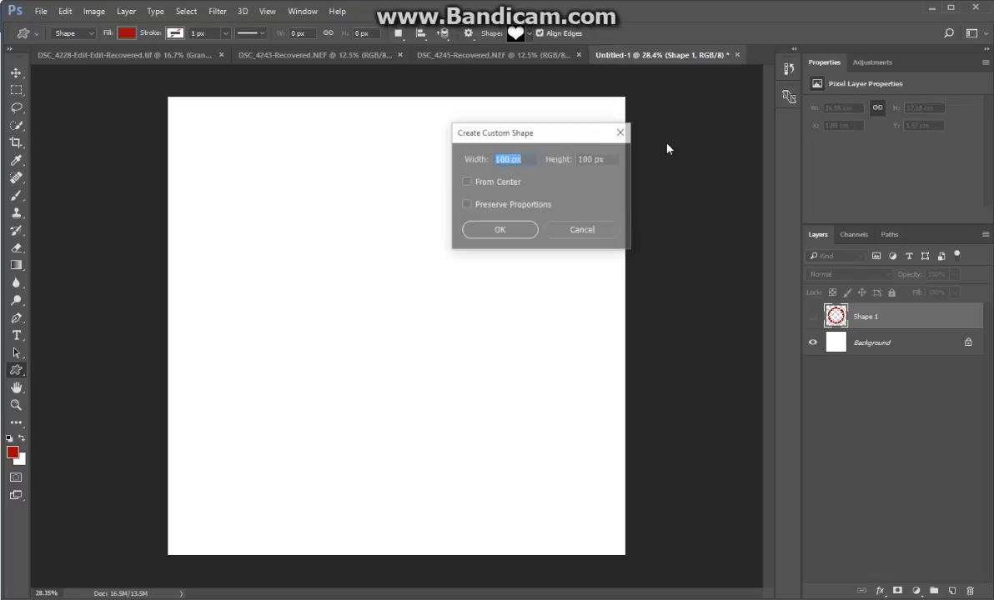
left_click(589, 228)
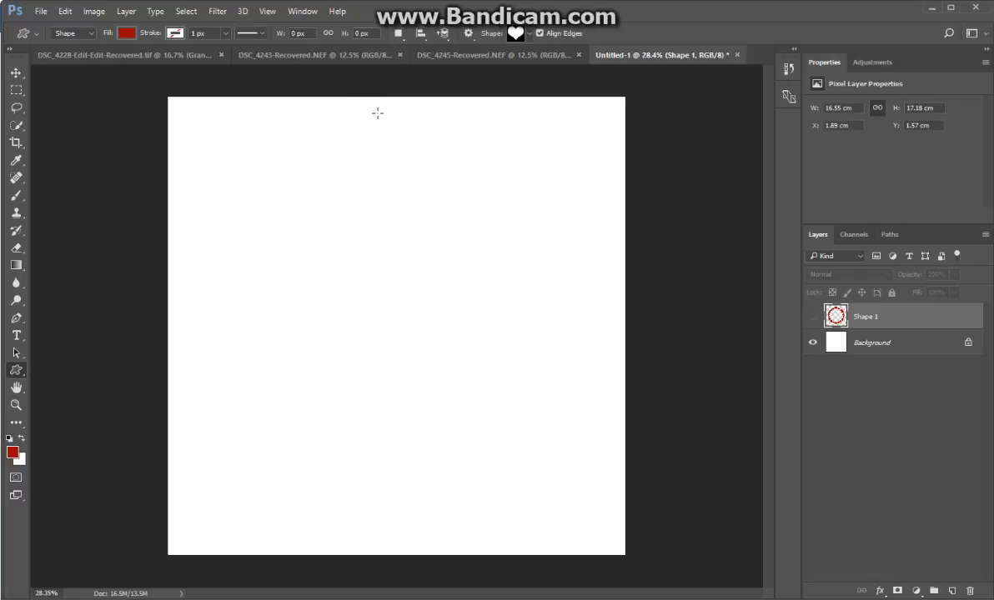
Step: Draw a red heart about 198 by 170 px near the canvas's top centre and rasterize the shape
left_click_drag(378, 113, 415, 145)
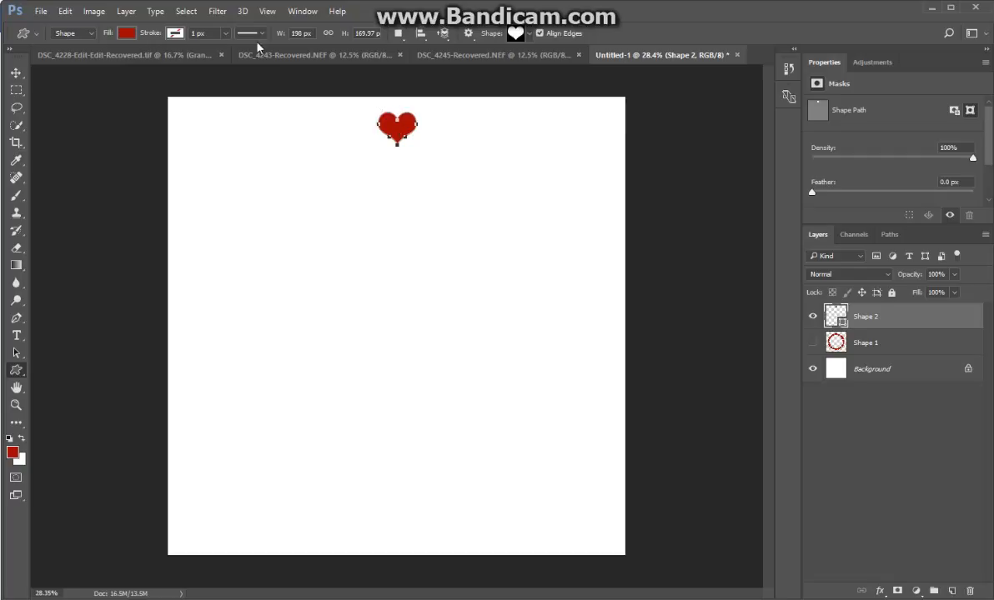
left_click(126, 11)
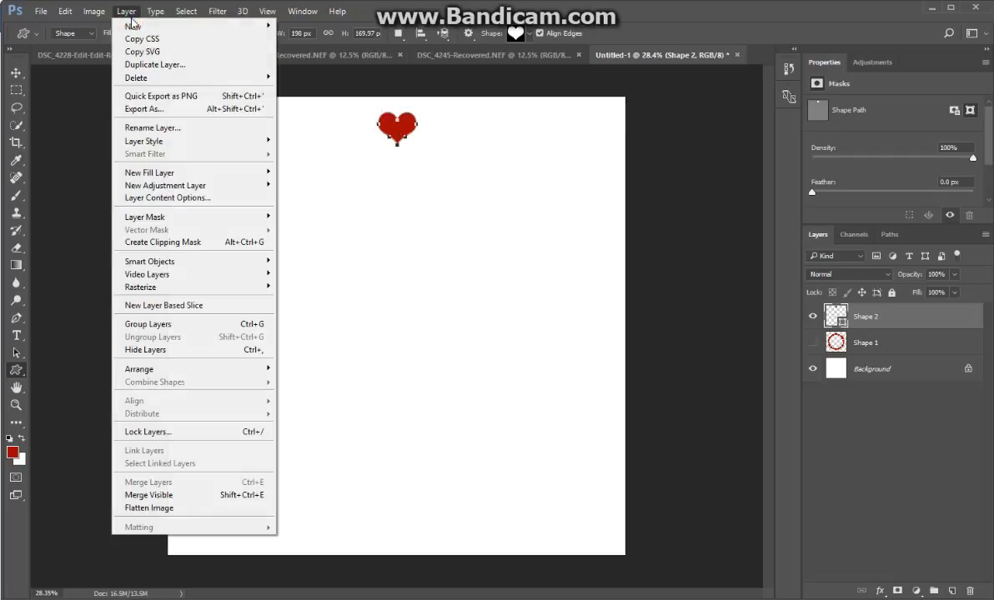
mouse_move(184, 284)
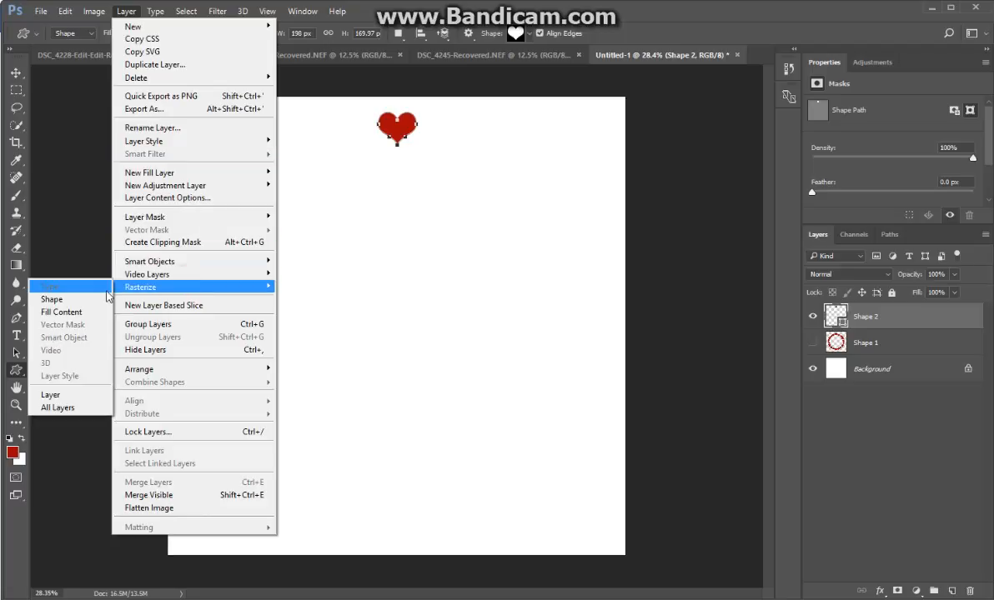
left_click(59, 299)
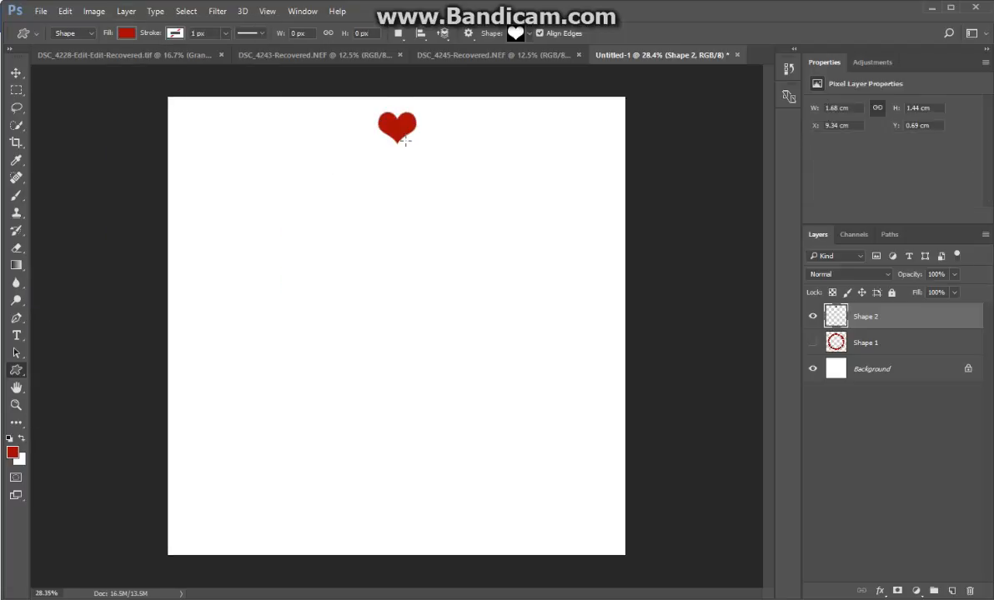
Step: Move the heart slightly so it is centred horizontally near the canvas's upper edge
left_click(16, 73)
mouse_move(402, 127)
left_mouse_down()
mouse_move(416, 125)
mouse_move(405, 127)
left_mouse_up()
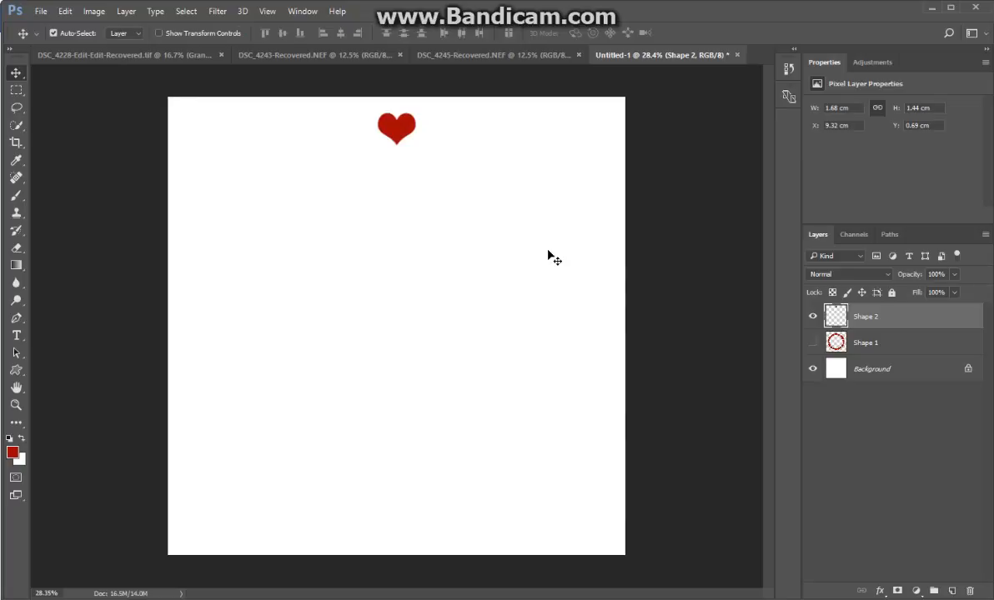
key("ctrl")
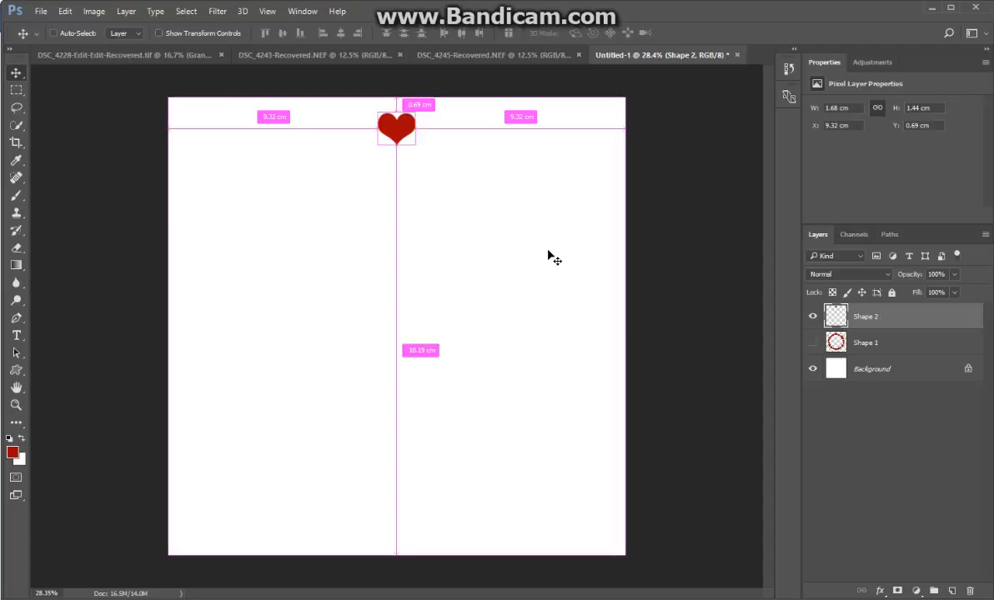
Step: Duplicate the heart layer, flip the copy vertically and move it straight down to the canvas's lower edge
key("ctrl+j")
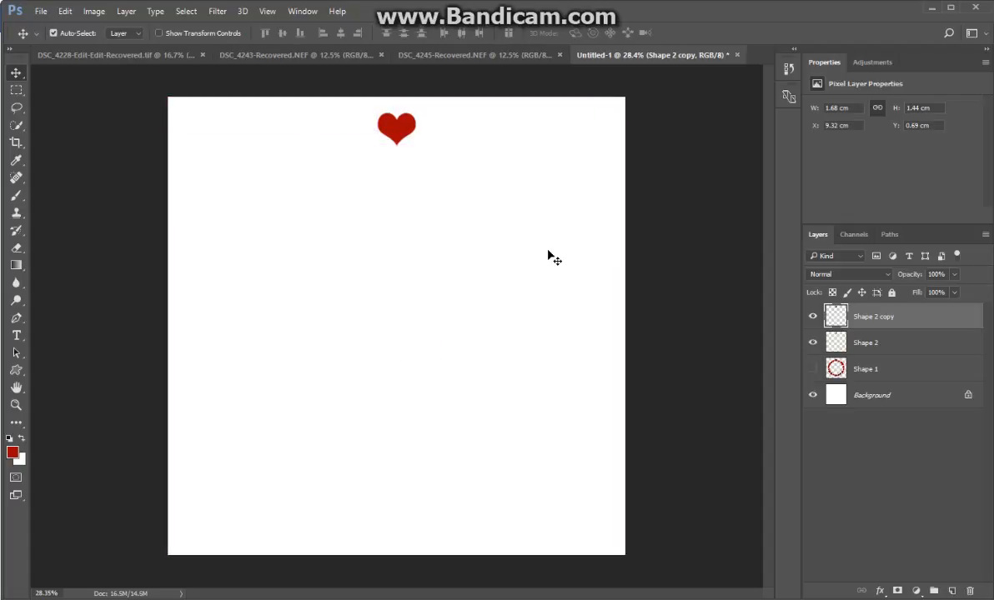
key("ctrl+t")
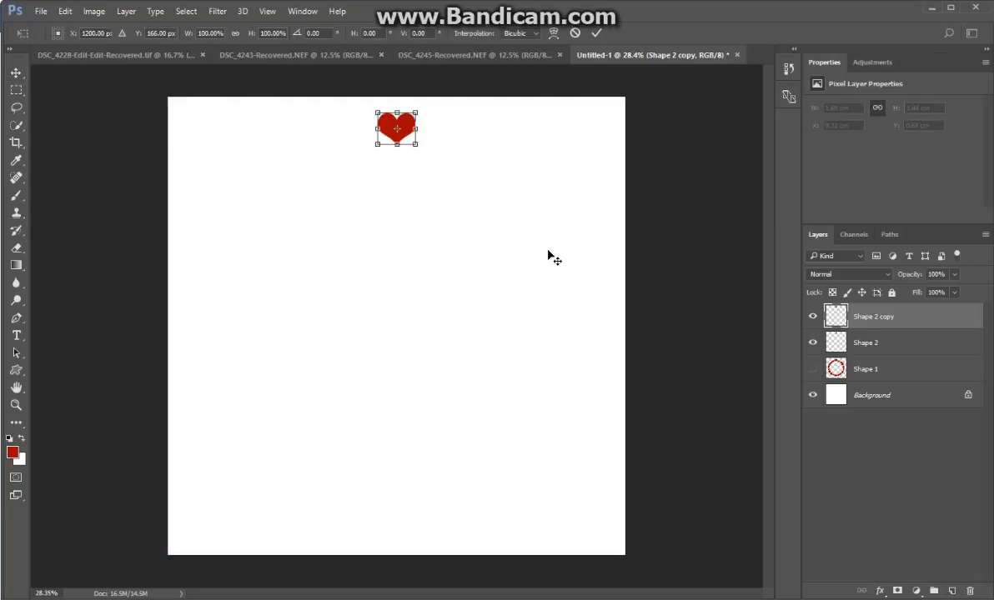
right_click(405, 123)
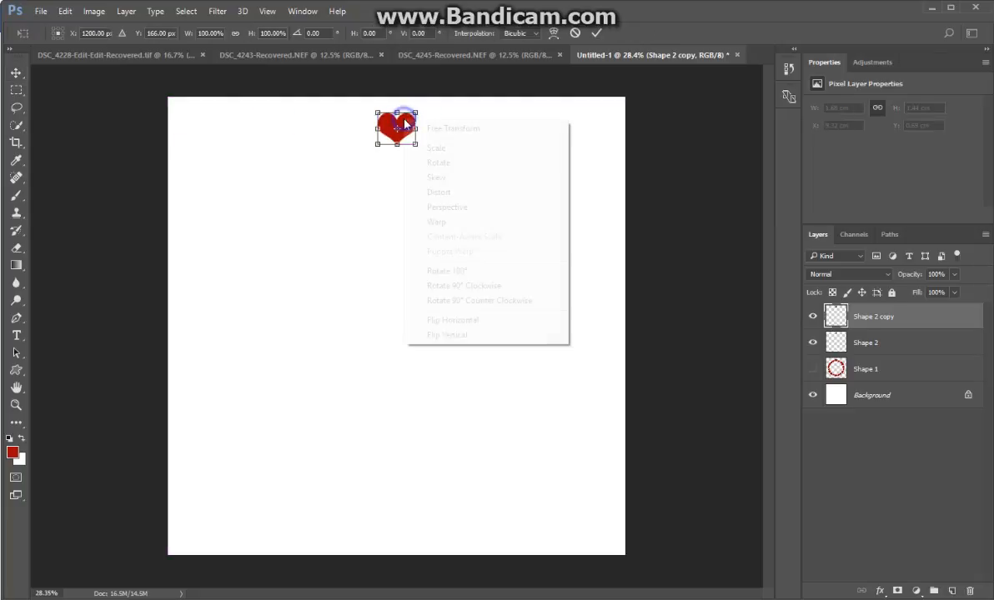
left_click(444, 335)
left_click_drag(410, 145, 408, 535)
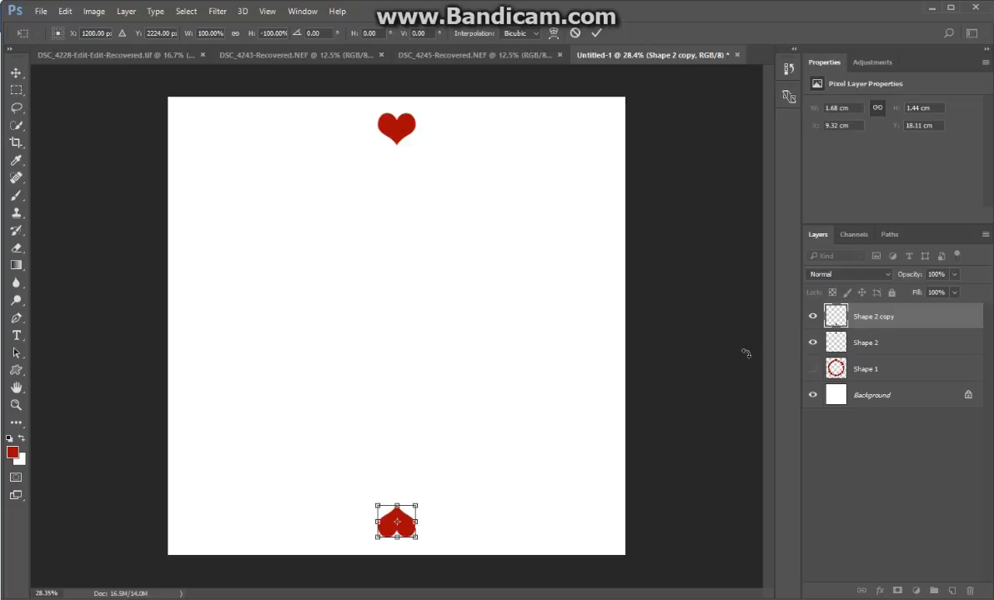
key("Return")
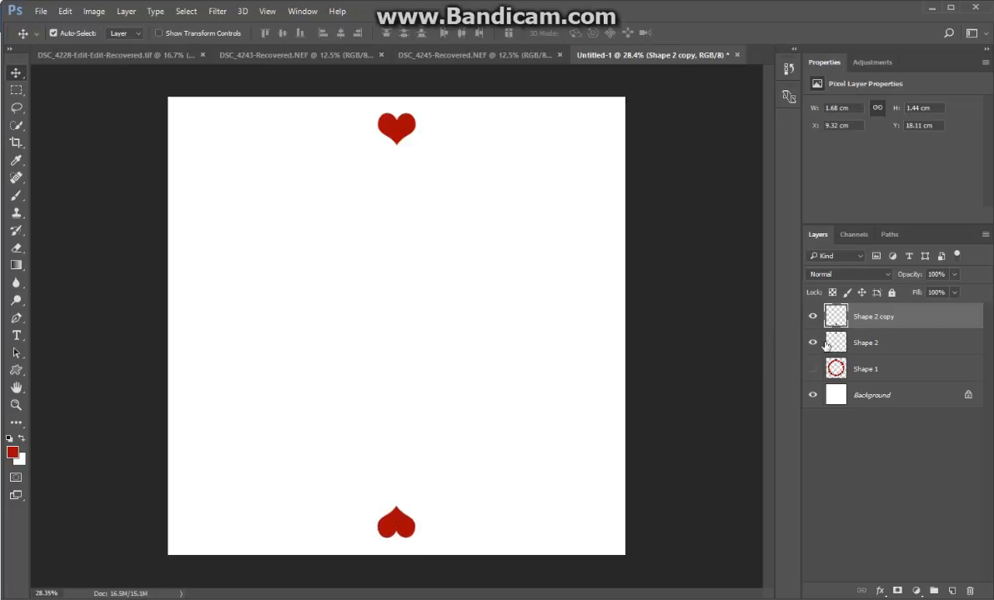
Step: Merge the flipped heart copy into the Shape 2 layer and check the merged layer by toggling its visibility
key("ctrl+e")
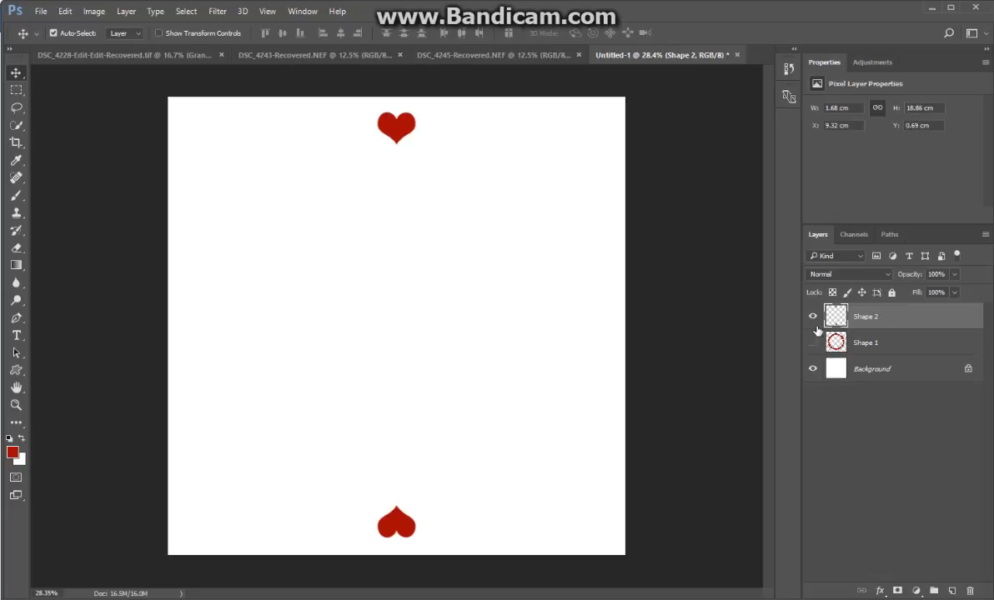
left_click(811, 320)
left_click(812, 319)
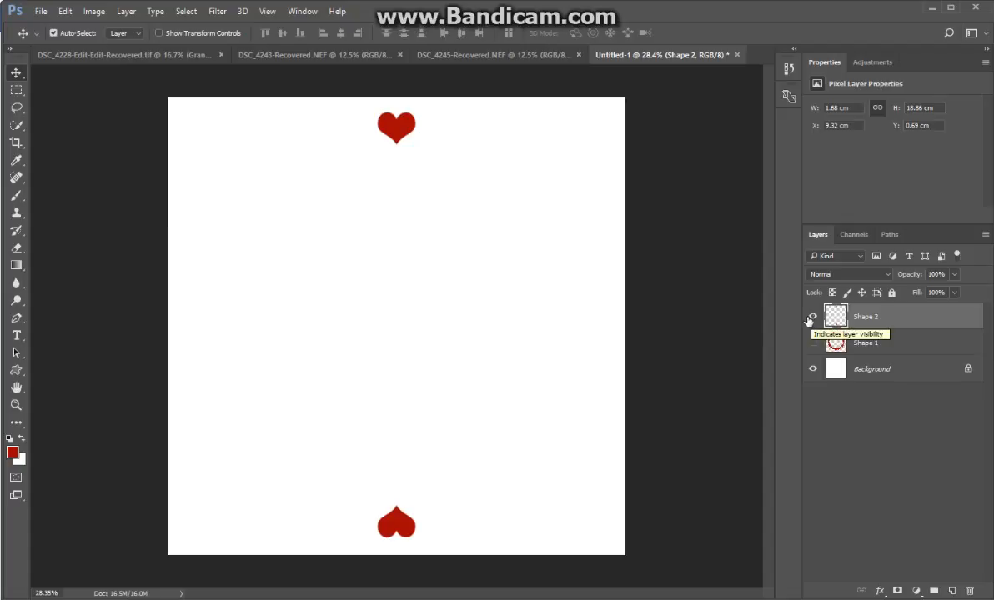
Step: Duplicate the heart pair, rotate the copy clockwise by about 12.9° and merge it into the Shape 2 layer
key("ctrl+j")
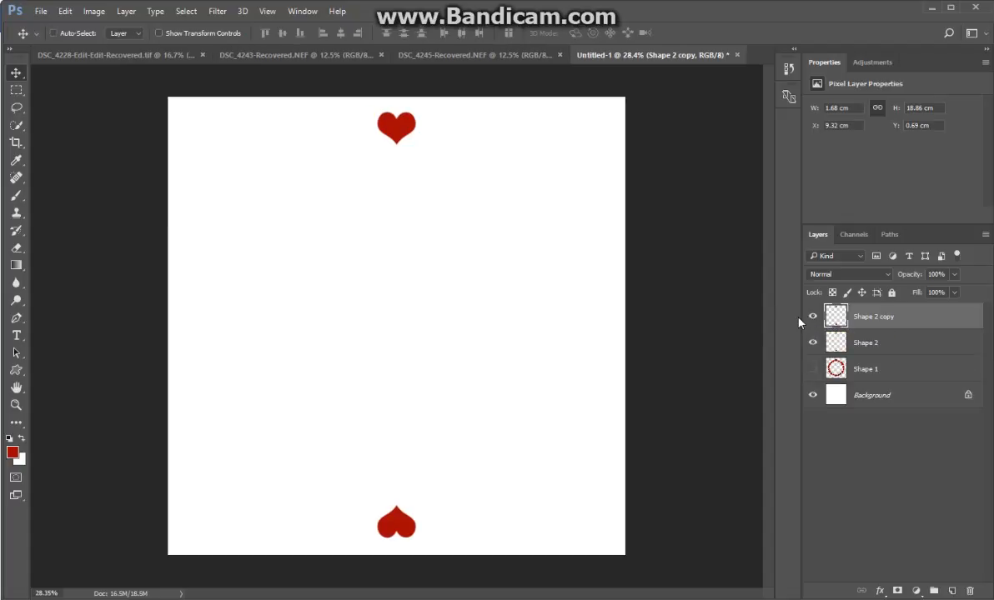
key("ctrl+t")
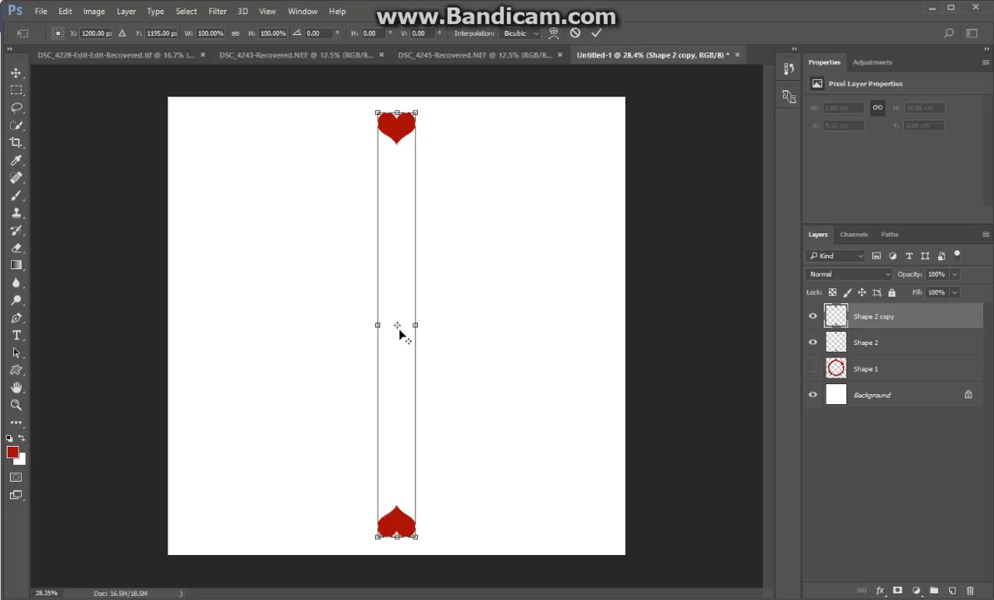
left_click_drag(425, 103, 461, 148)
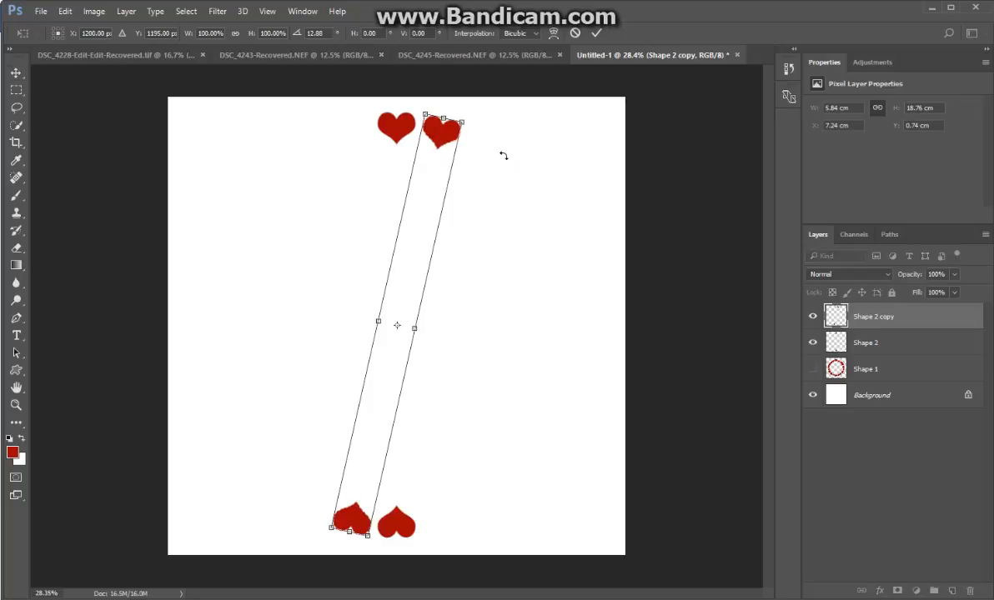
key("Return")
key("ctrl+e")
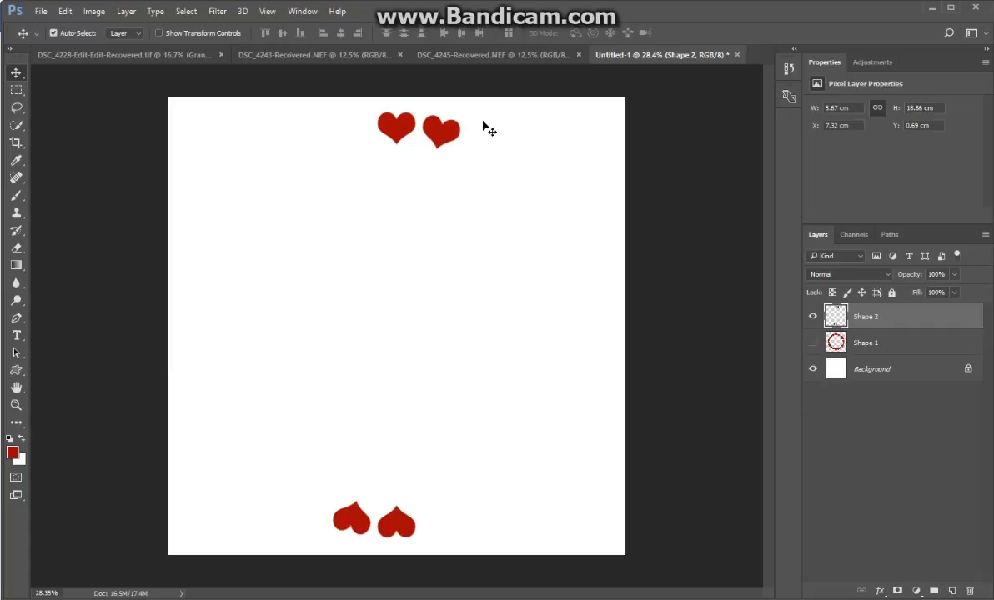
Step: Duplicate the merged four-heart Shape 2 layer and rotate the copy about 25° clockwise around the canvas centre
left_click_drag(461, 131, 448, 129, "alt")
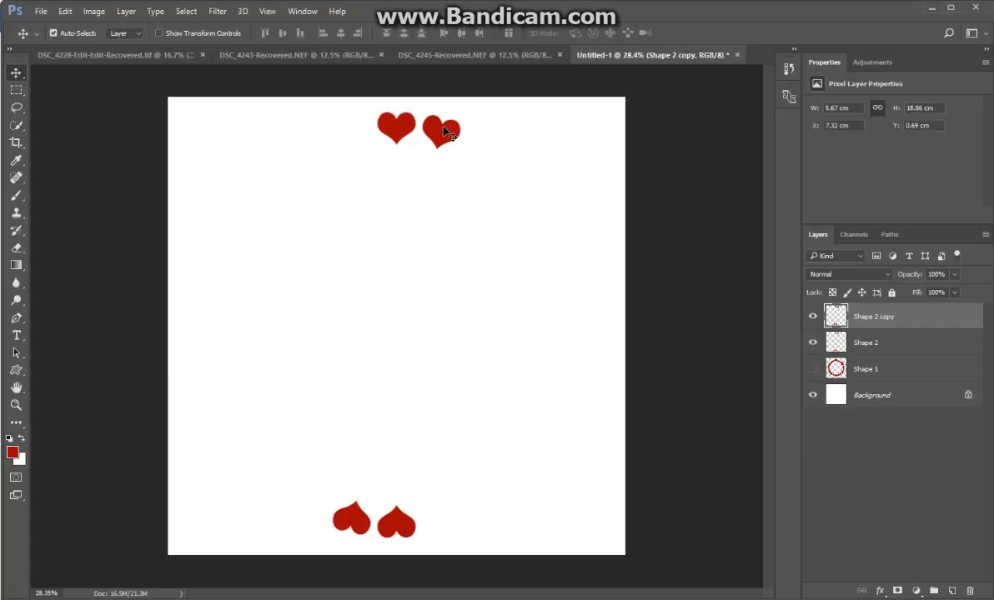
key("ctrl+t")
left_click_drag(466, 106, 525, 195)
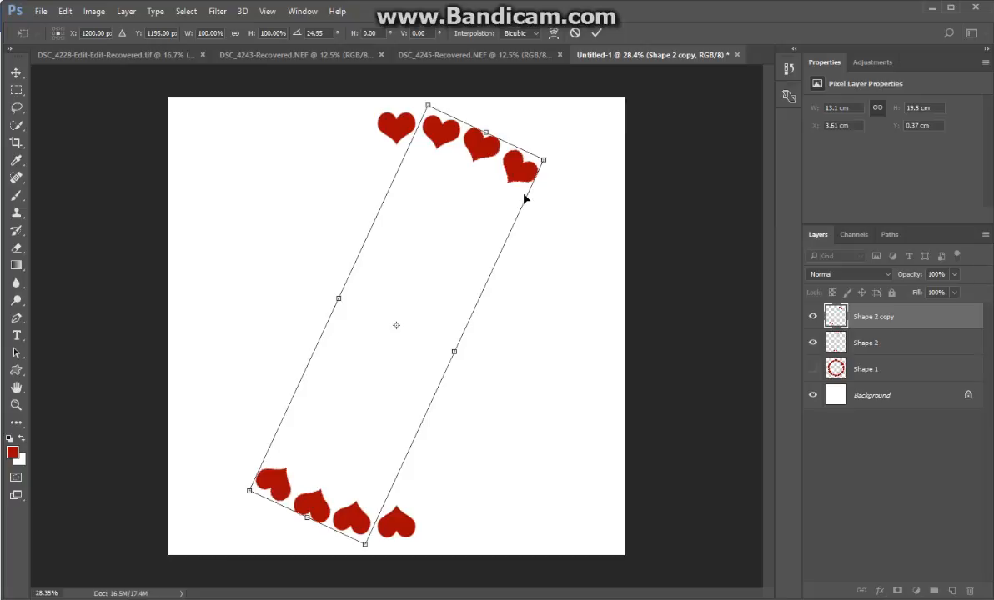
key("Return")
Step: Duplicate the Shape 2 copy layer and rotate the duplicate about 24.5° clockwise to continue the ring of hearts
left_click_drag(525, 200, 542, 135)
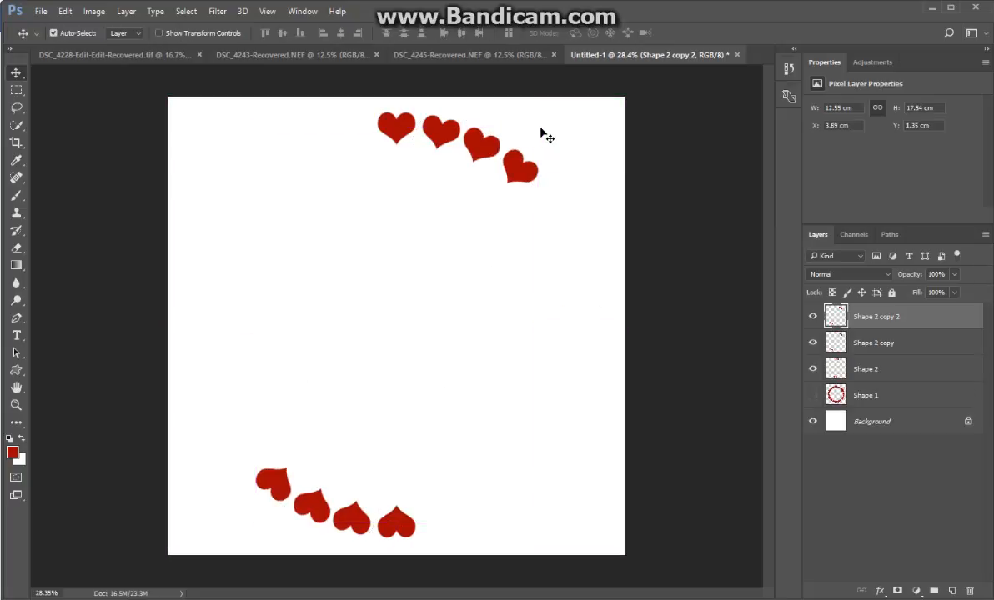
key("ctrl+t")
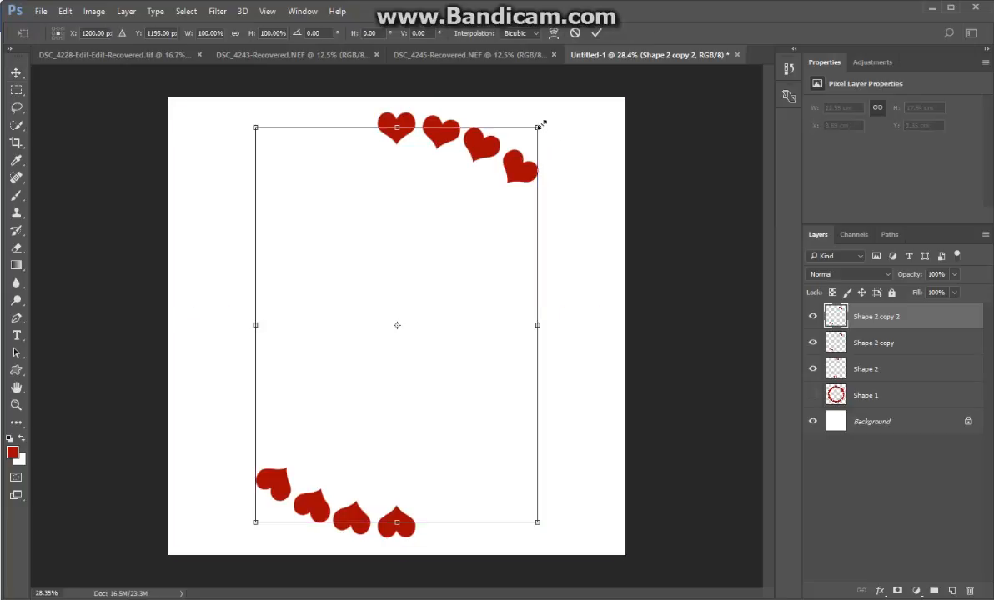
left_click_drag(547, 121, 594, 218)
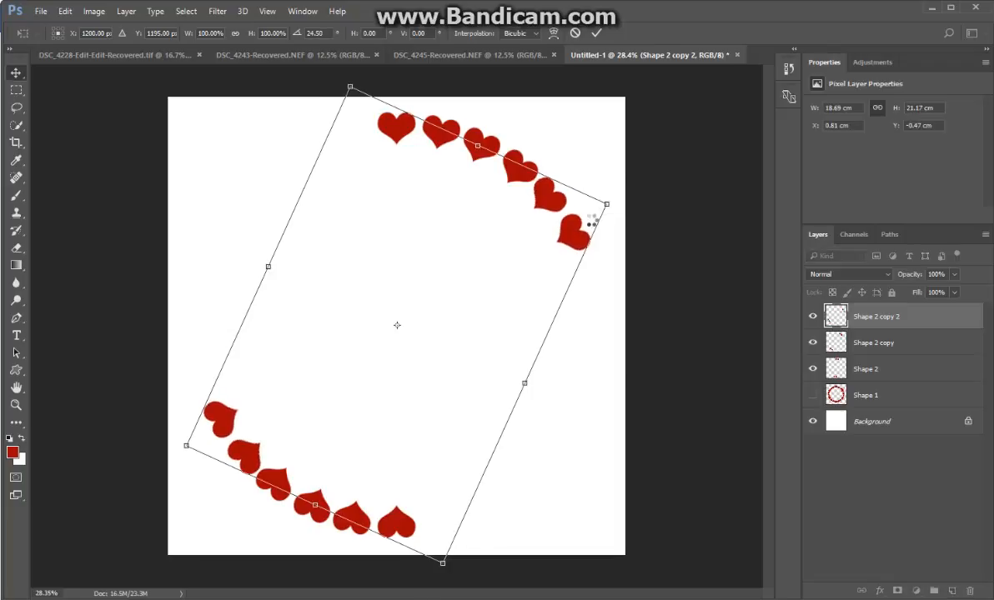
key("Return")
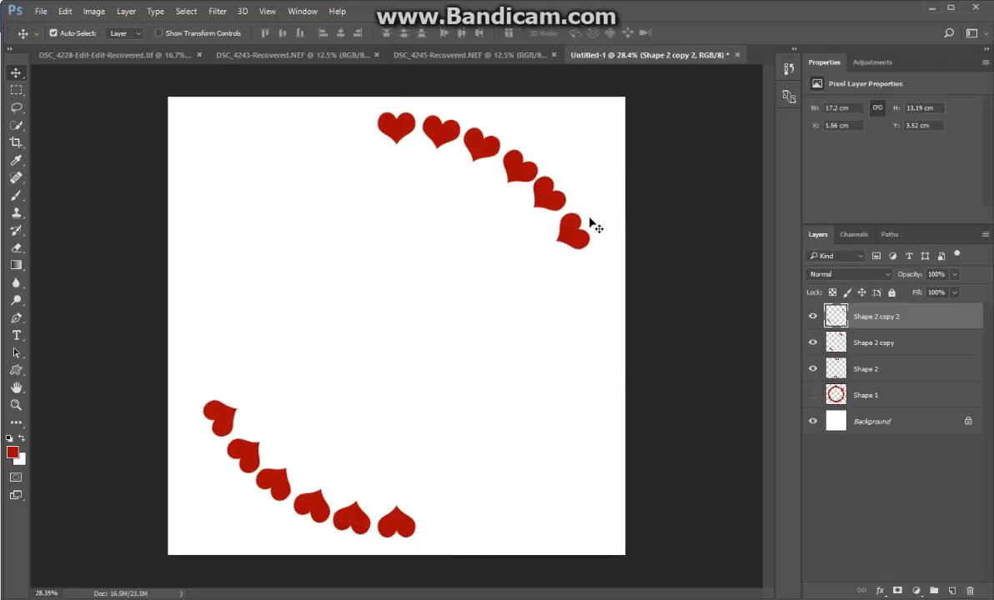
Step: Duplicate the Shape 2 copy 2 layer and rotate the duplicate about 25.3° clockwise to extend the ring
key("ctrl+j")
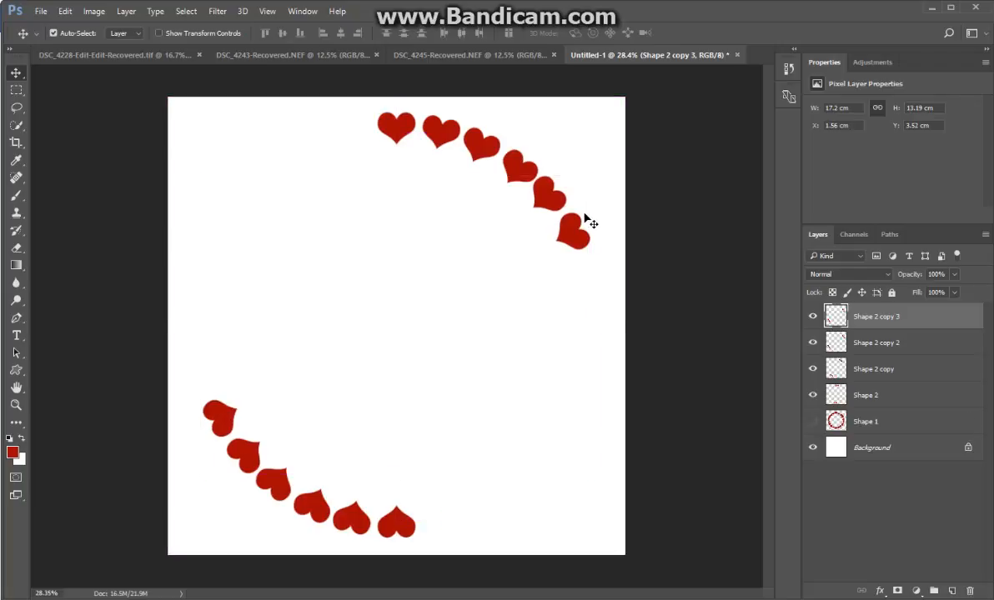
key("ctrl+t")
left_click_drag(603, 171, 632, 268)
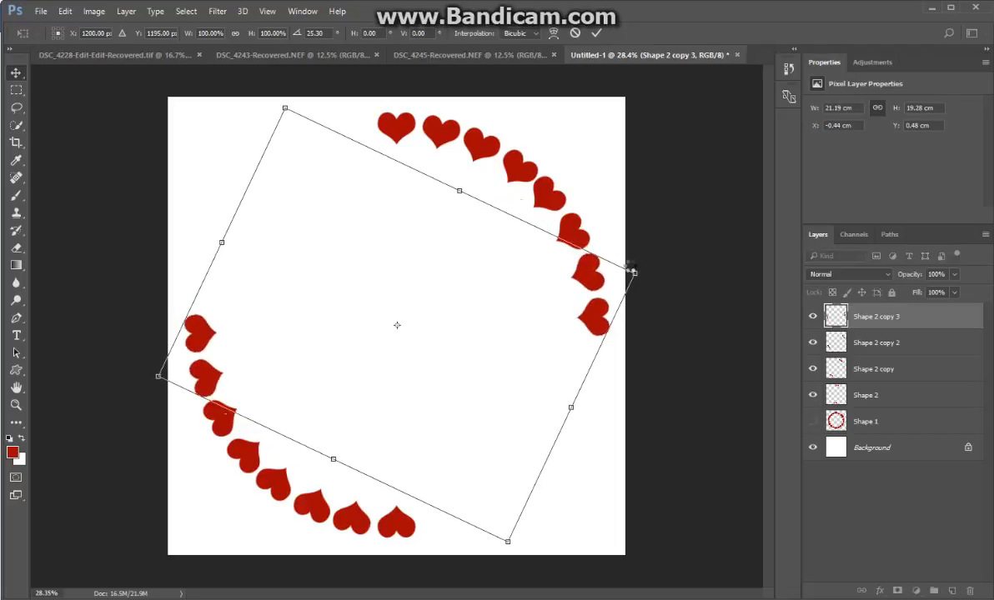
key("Return")
Step: Duplicate the Shape 2 copy 3 layer and rotate the duplicate about 24.7° clockwise along the ring
key("ctrl+j")
key("ctrl+t")
left_click_drag(619, 250, 638, 347)
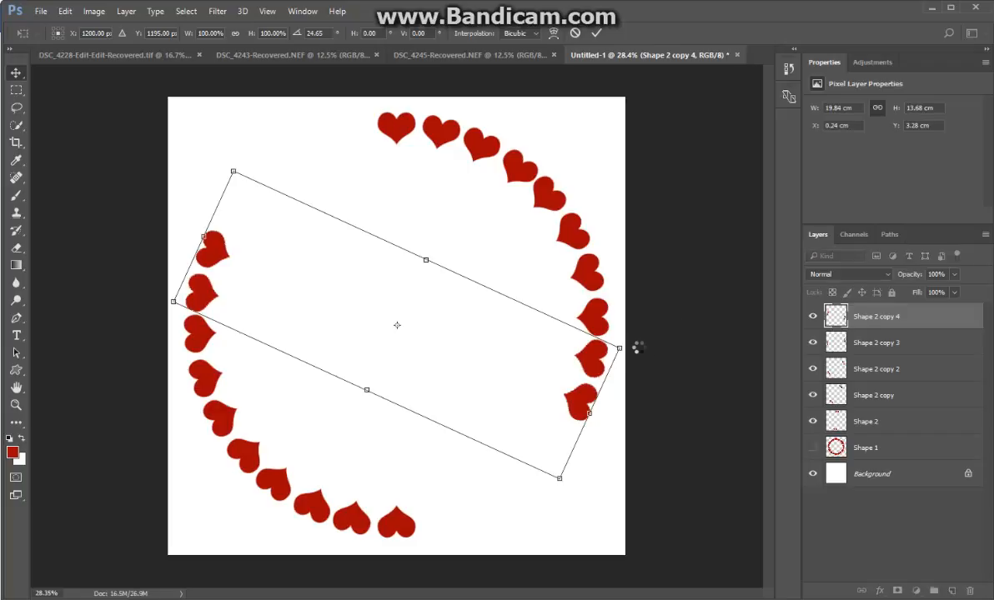
key("Return")
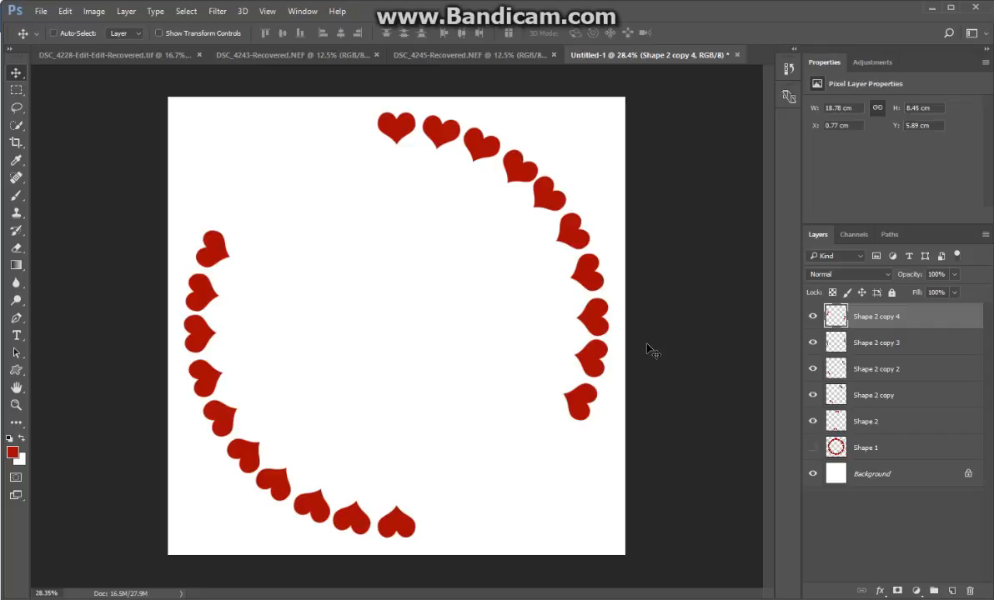
Step: Duplicate the Shape 2 copy 4 layer and rotate the duplicate about 25° clockwise around the canvas centre
key("ctrl+j")
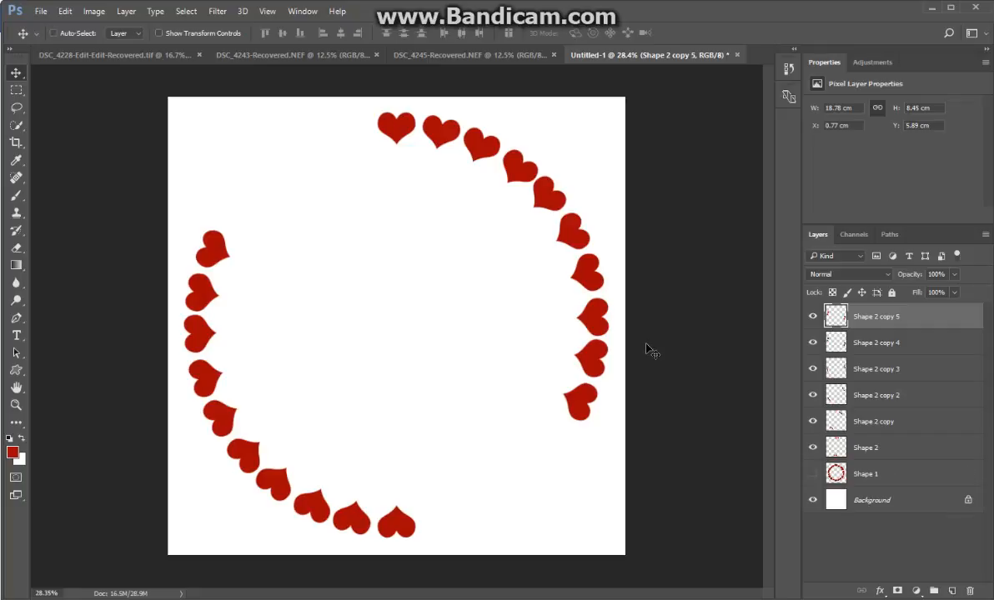
key("ctrl+t")
left_click_drag(618, 228, 629, 330)
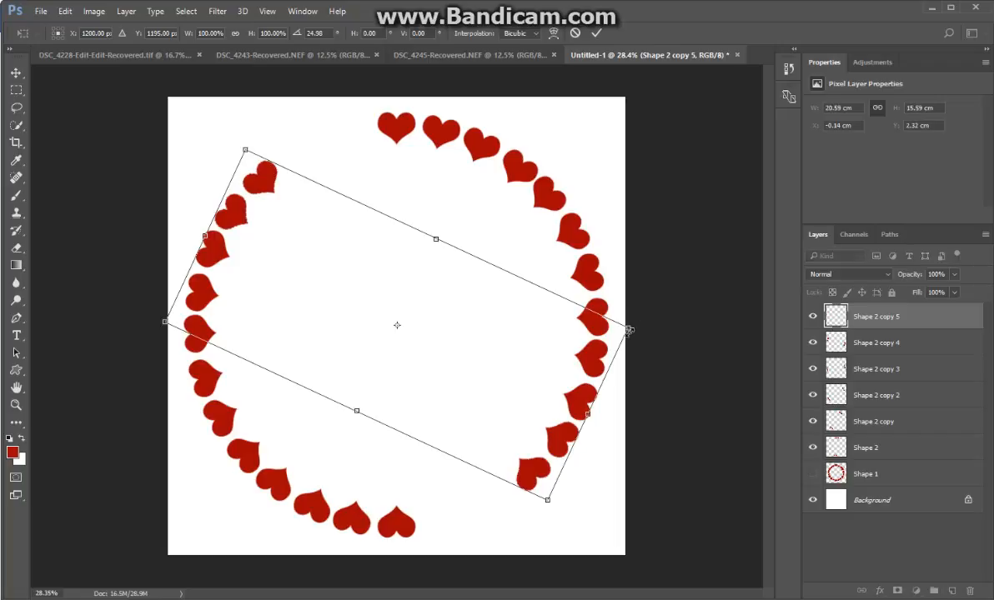
key("Return")
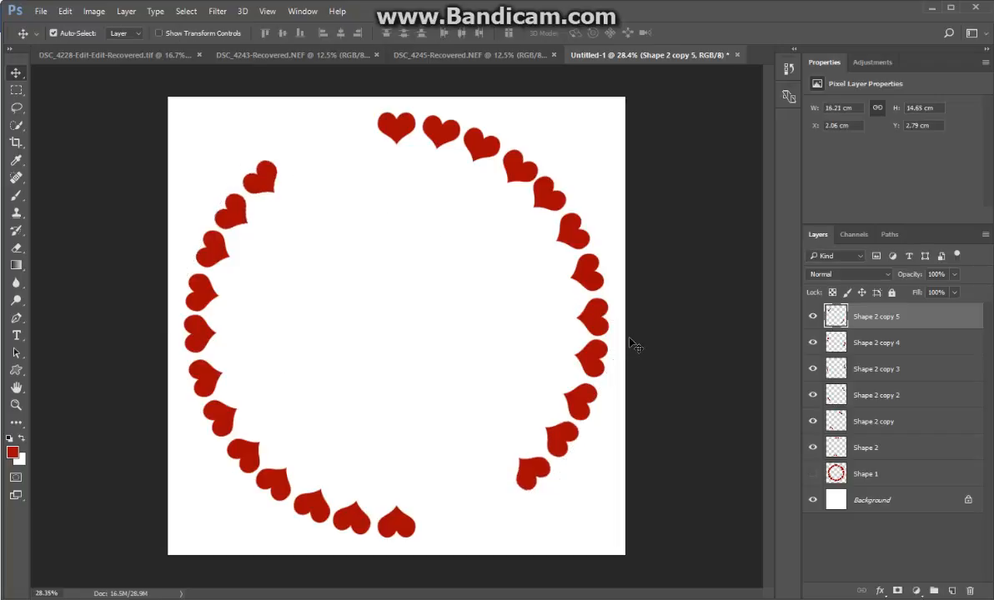
Step: Duplicate the Shape 2 copy 5 layer and rotate the duplicate about 28.9° clockwise to close the ring of hearts
key("ctrl+j")
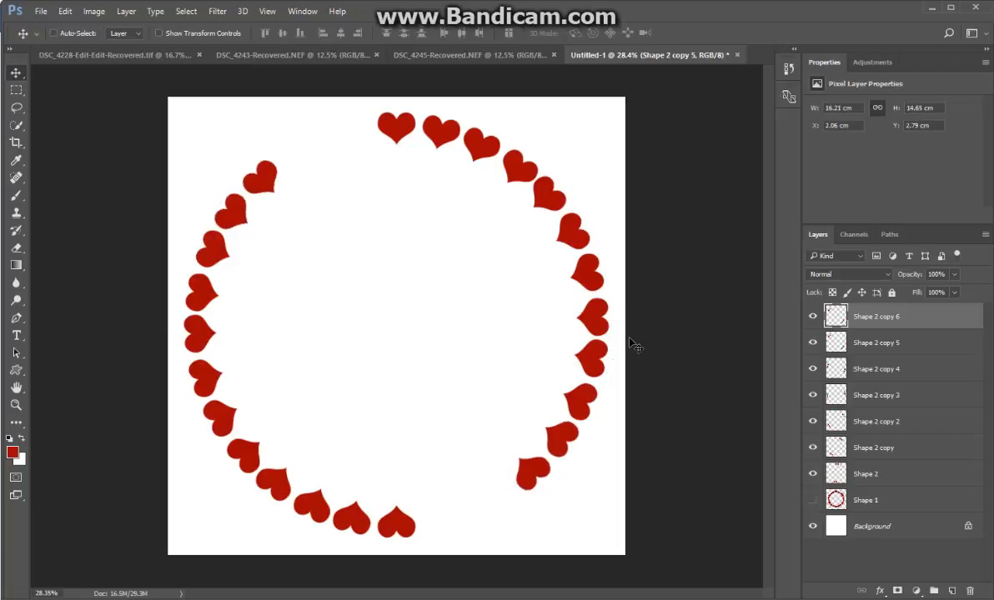
key("ctrl+t")
left_click_drag(588, 153, 651, 274)
left_click(596, 34)
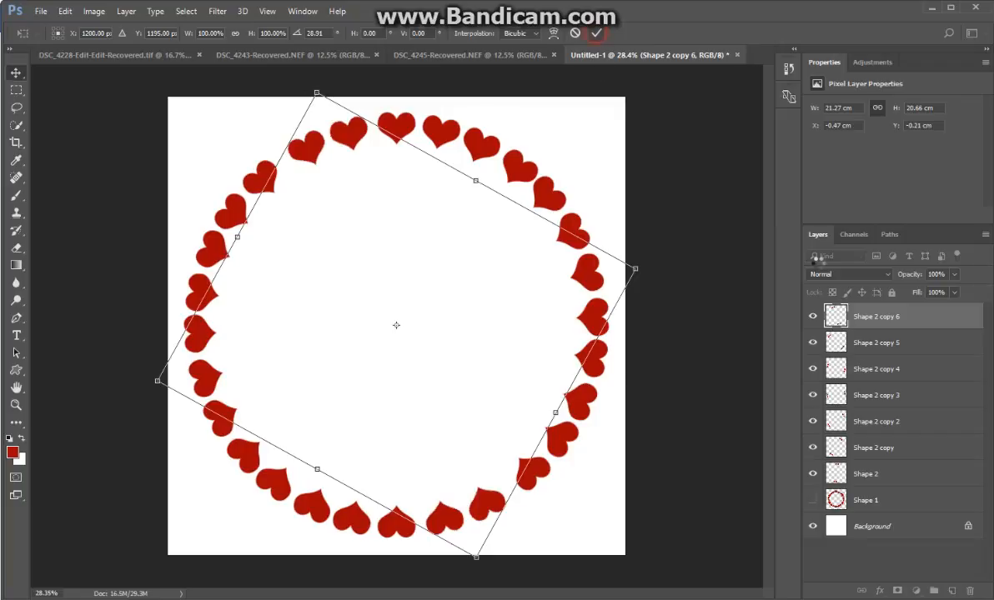
Step: Rotate the Shape 2 copy 5 layer slightly clockwise to even out the spacing between its hearts and their neighbours
left_click(859, 343)
key("ctrl+t")
left_click_drag(608, 164, 618, 172)
left_click(596, 34)
Step: Rotate the Shape 2 copy 4 layer slightly clockwise to even out the remaining gaps in the ring
left_click(911, 369)
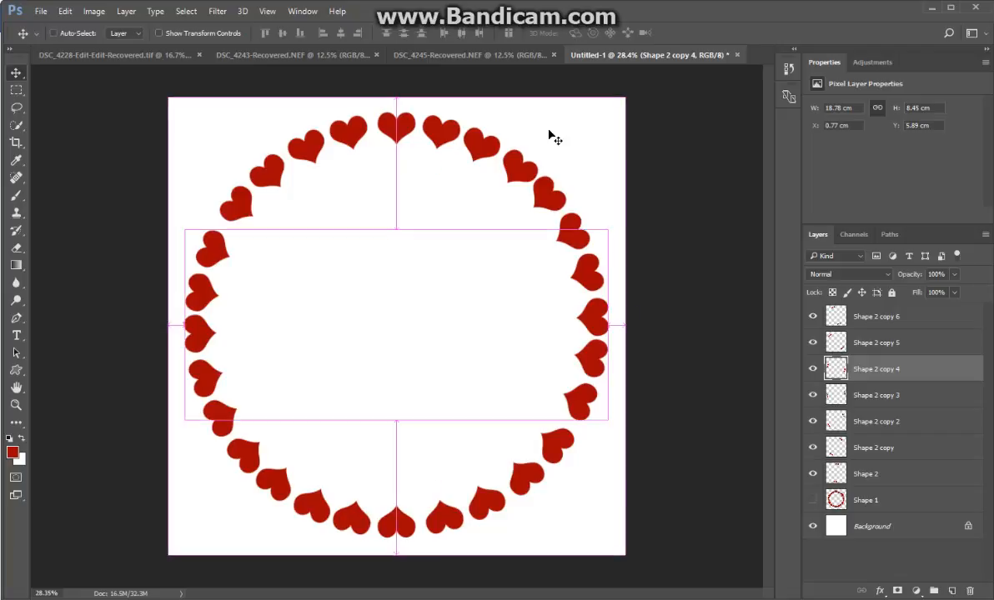
key("ctrl+t")
left_click_drag(632, 210, 638, 213)
left_click(596, 32)
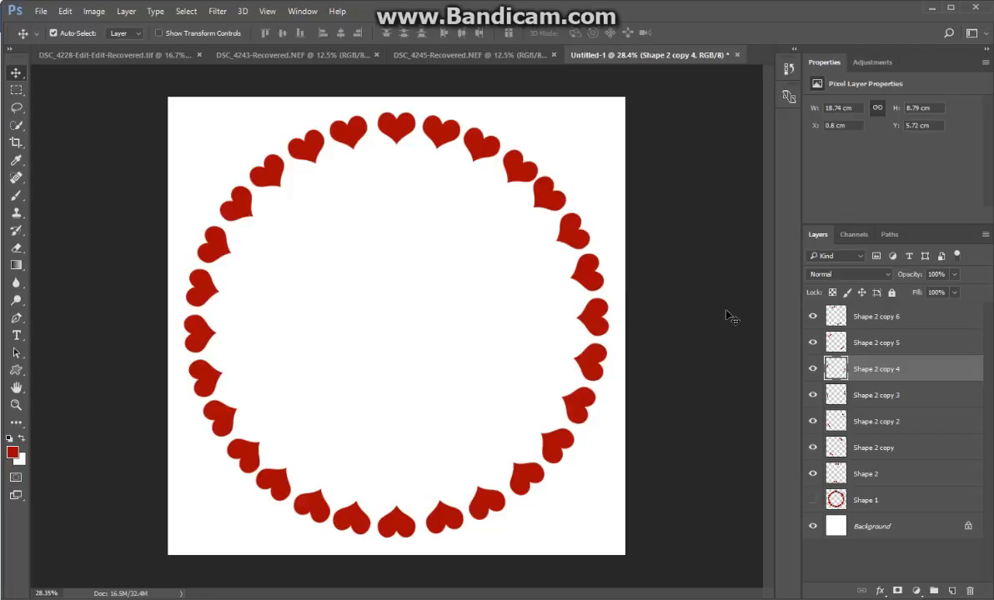
Step: Merge the layers from Shape 2 to Shape 2 copy 6 into one and toggle the merged layer's visibility to check it
left_click(872, 314)
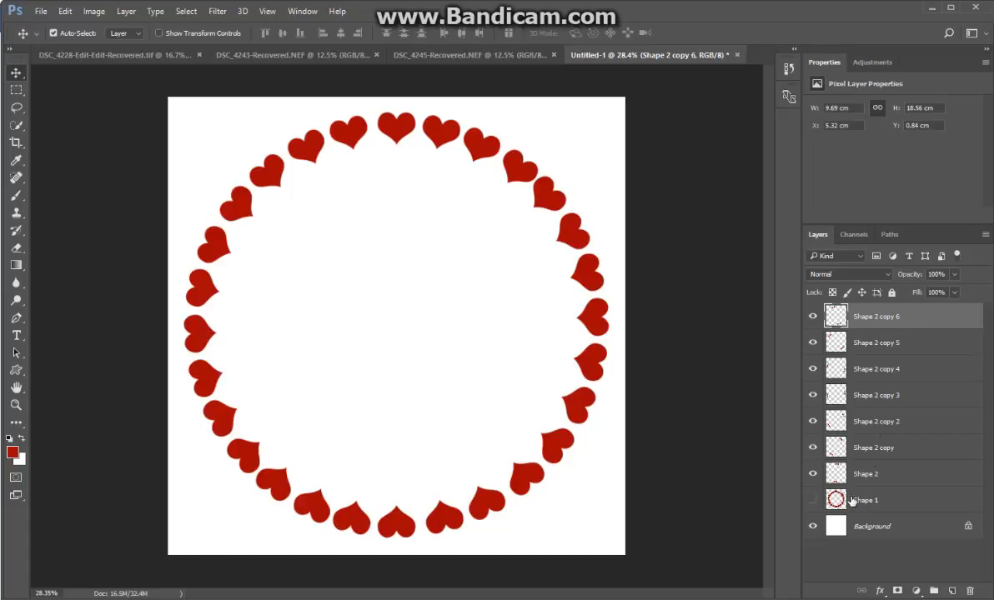
left_click(865, 473, "shift")
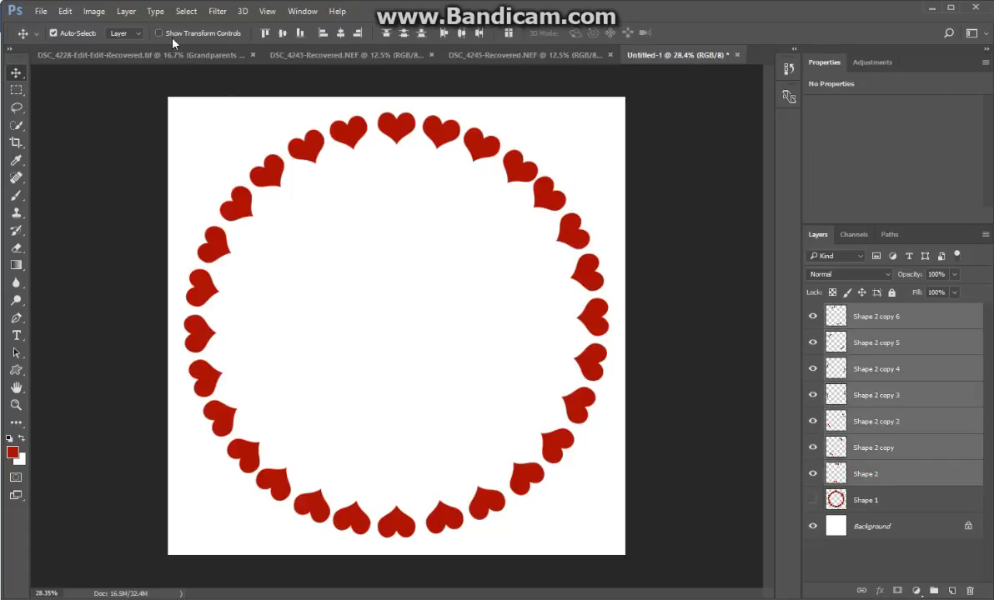
left_click(126, 12)
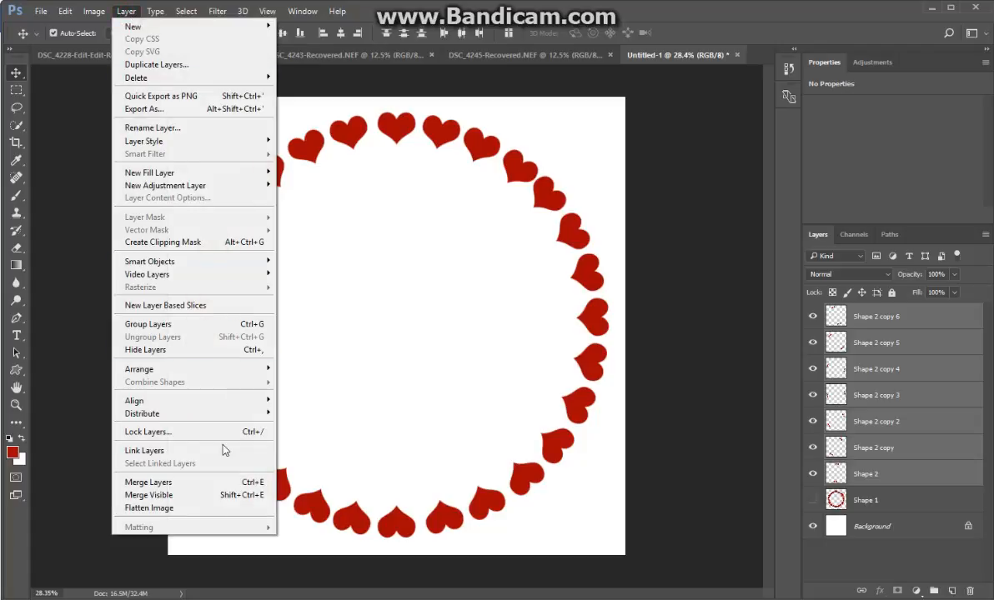
left_click(206, 484)
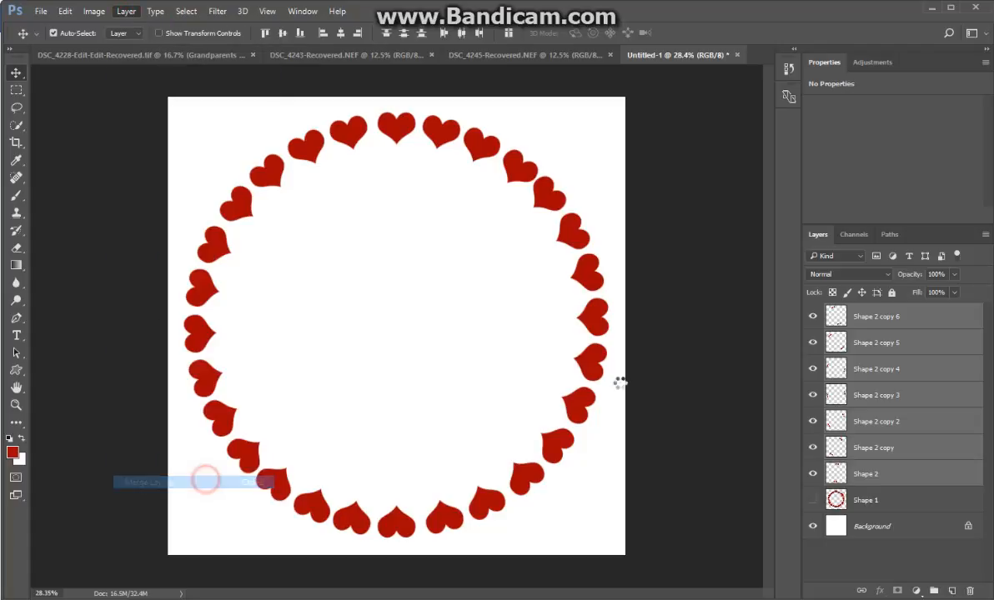
left_click(813, 318)
left_click(812, 317)
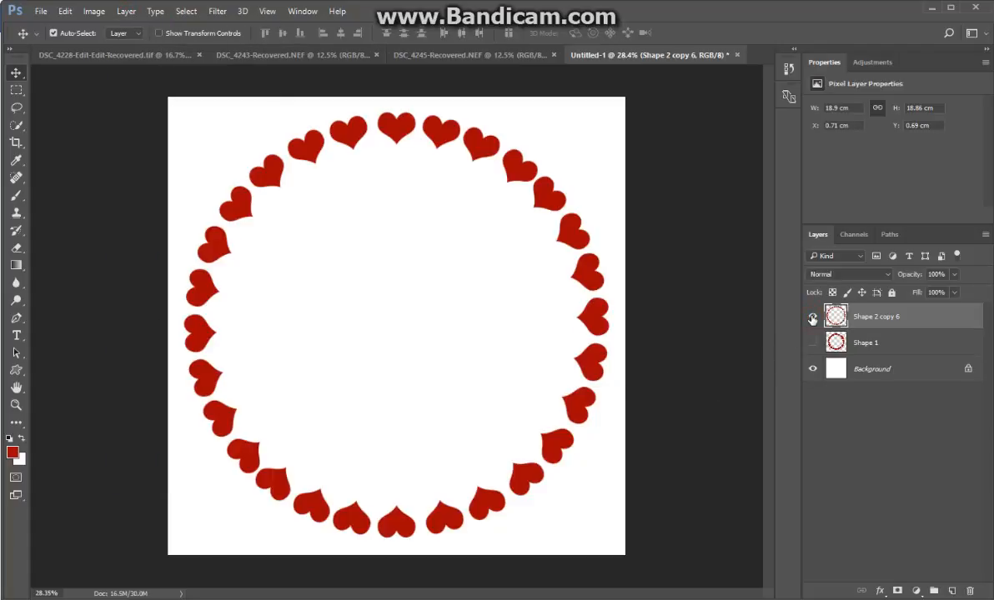
Step: Scale the merged heart ring down to about 84% and keep it centred on the canvas
key("ctrl+t")
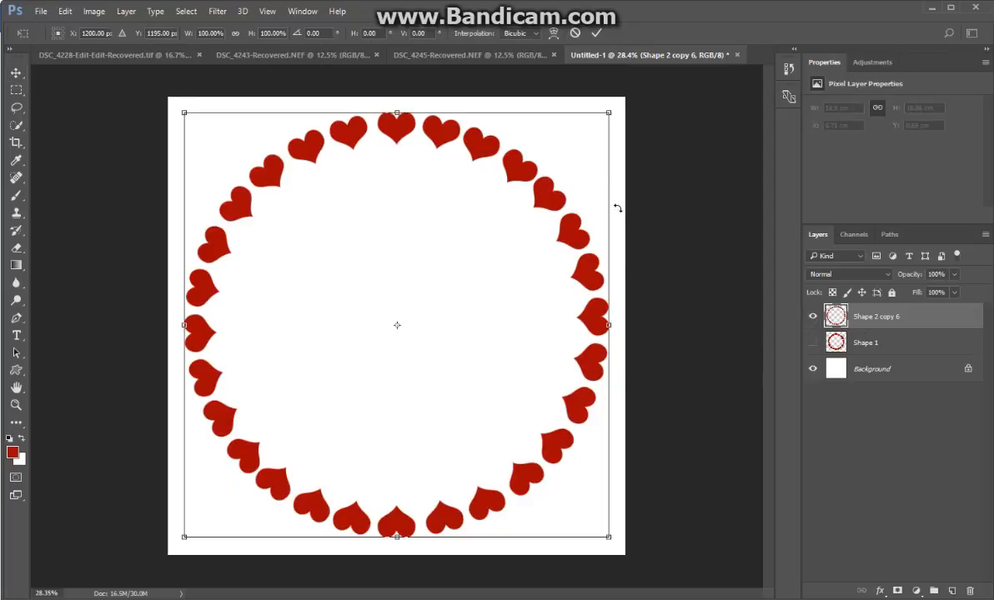
left_click_drag(607, 109, 541, 181)
left_click_drag(434, 209, 470, 175)
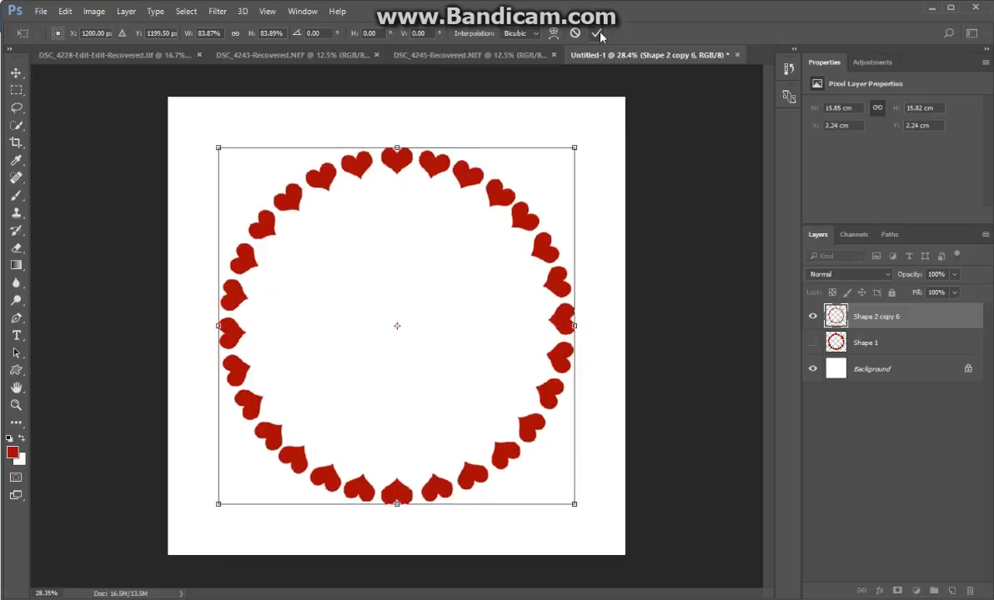
key("Return")
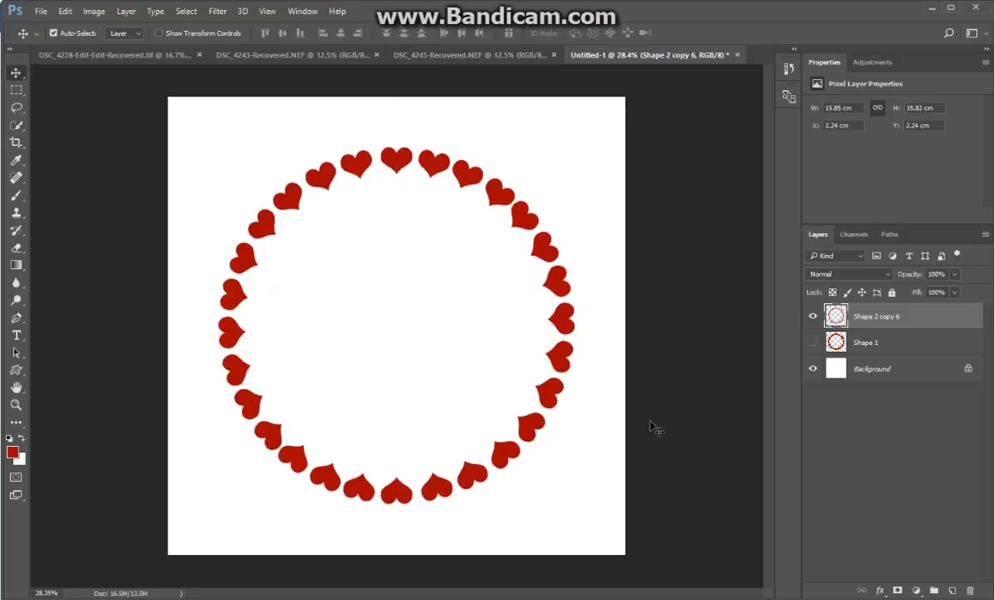
scroll(423, 473, "down", 1)
scroll(422, 473, "down", 1)
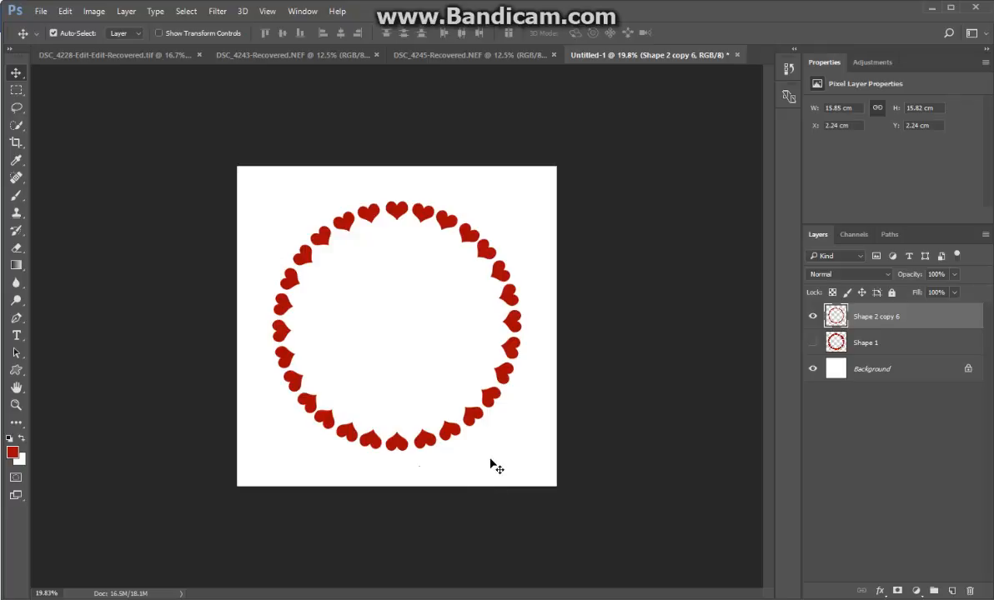
scroll(492, 463, "up", 2)
scroll(511, 200, "up", 1)
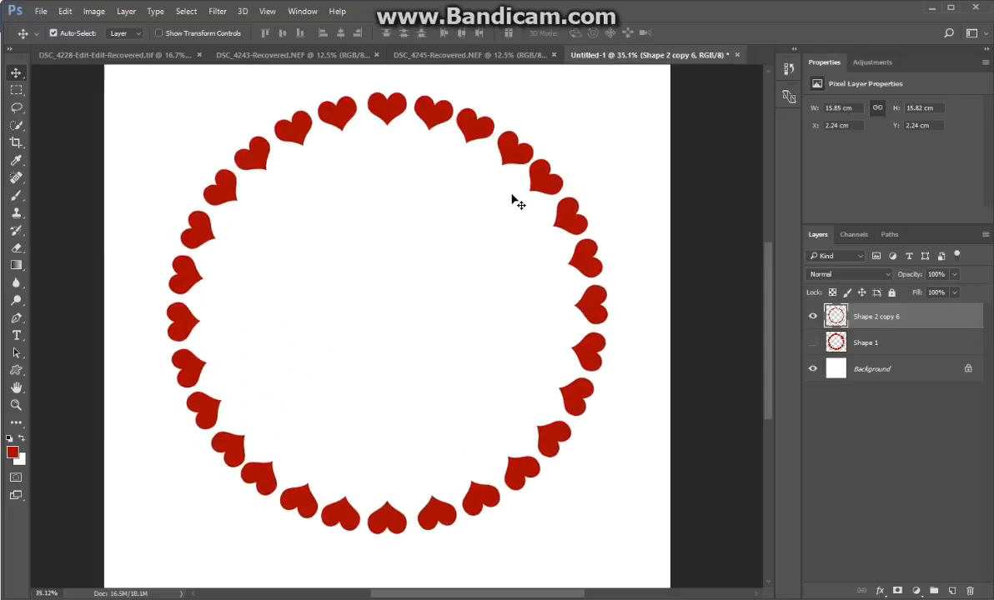
scroll(515, 201, "down", 1)
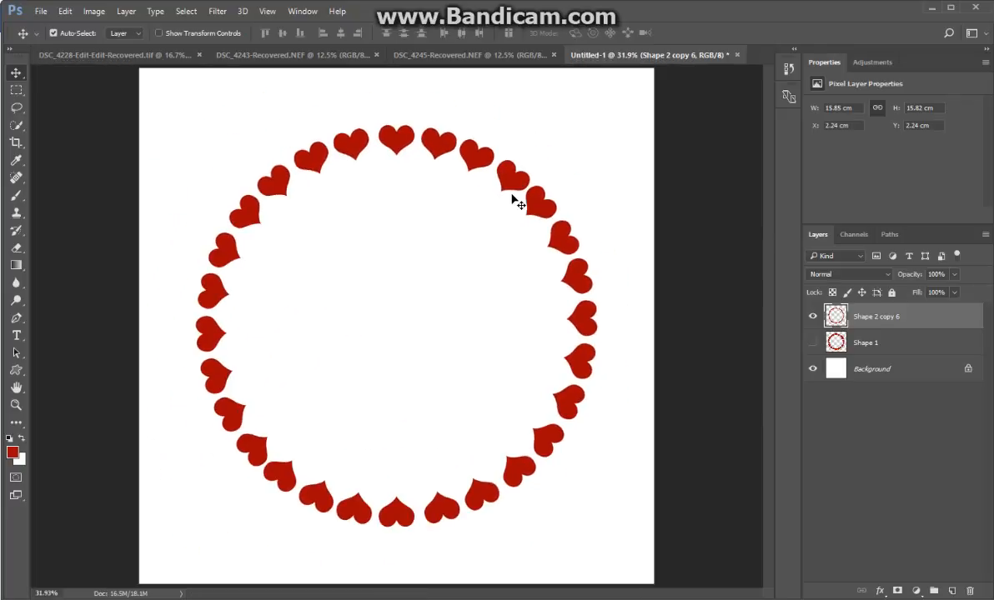
scroll(517, 201, "down", 1)
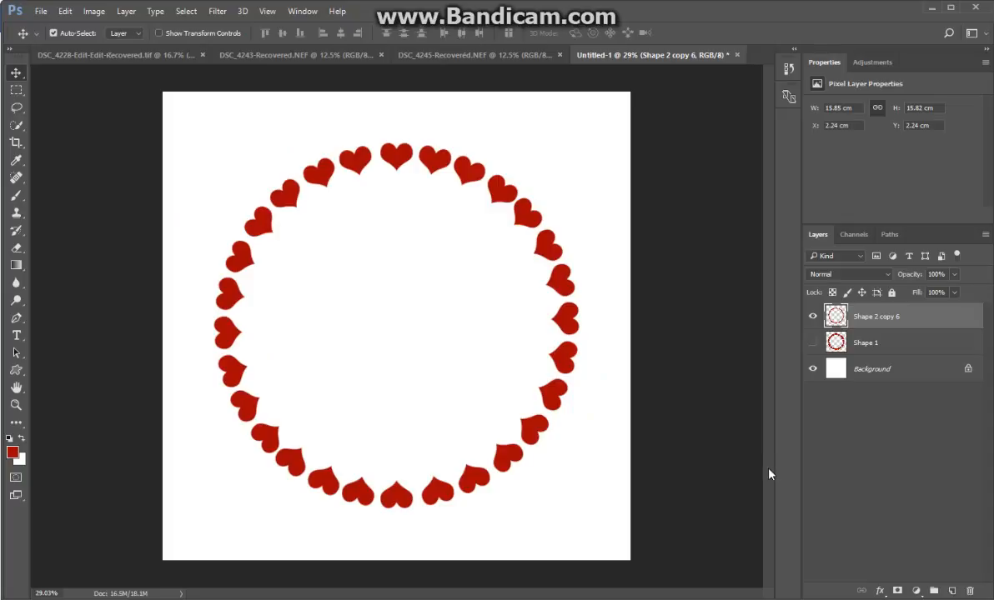